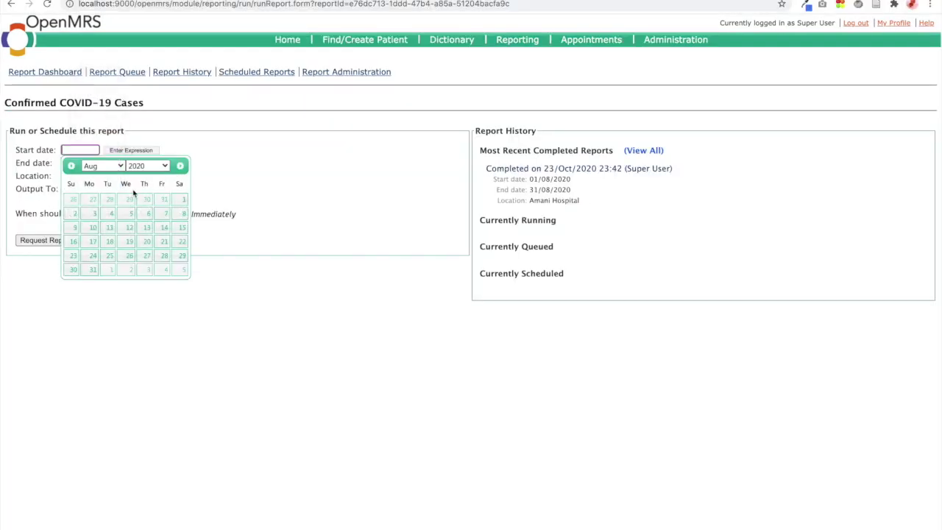
Set the report's start date to 01/08/2020, its end date to 31/08/2020 and its location to Amani Hospital
left_click(183, 199)
left_click(79, 163)
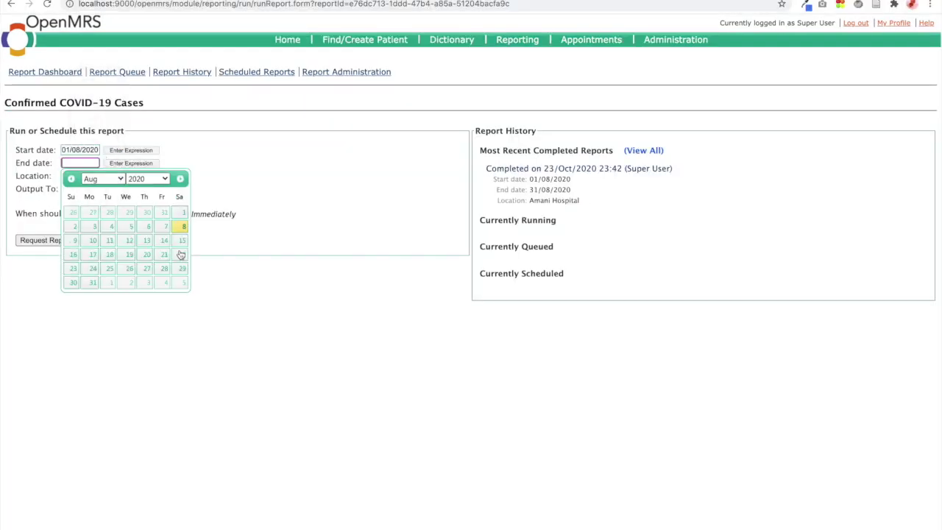
left_click(92, 283)
left_click(97, 175)
left_click(92, 185)
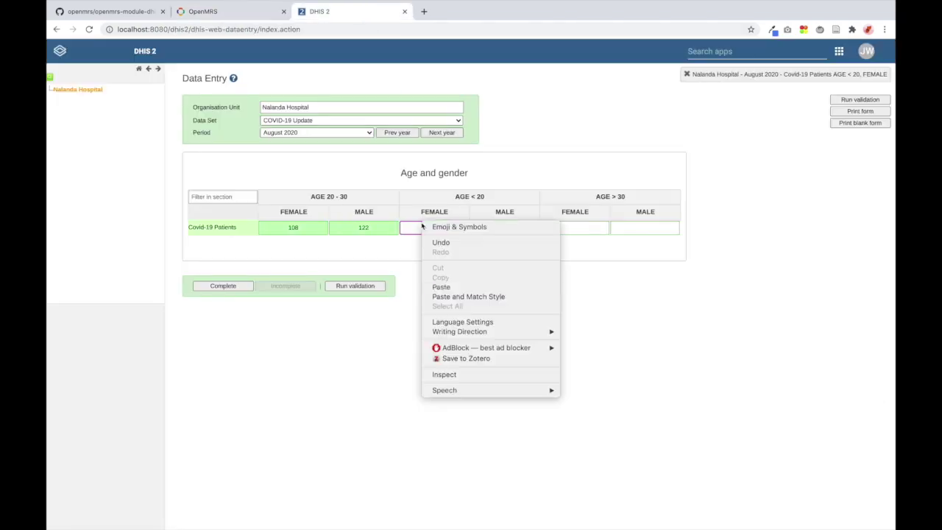
Fill the AGE < 20 female and male cells of the DHIS 2 form with the matching OpenMRS report counts
left_click(441, 287)
key("ctrl+shift+Tab")
right_click(878, 226)
key("ctrl+Tab")
right_click(504, 228)
left_click(524, 288)
Copy the AGE > 30, FEMALE count from the OpenMRS report into the matching cell of the DHIS 2 form
key("ctrl+shift+Tab")
right_click(881, 238)
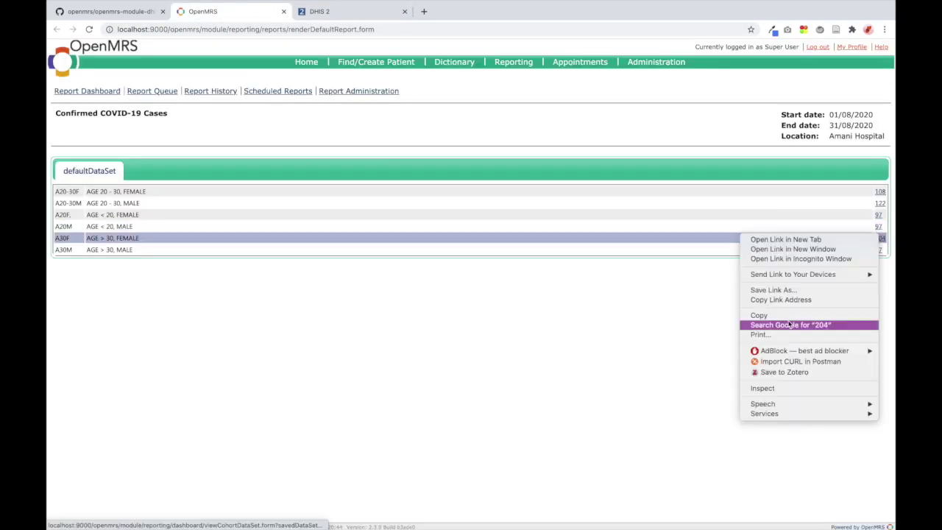
left_click(759, 315)
key("ctrl+Tab")
right_click(559, 226)
left_click(578, 286)
Copy the AGE > 30, MALE count from the OpenMRS report and return to the DHIS 2 form
key("ctrl+shift+Tab")
right_click(881, 249)
left_click(759, 326)
key("ctrl+Tab")
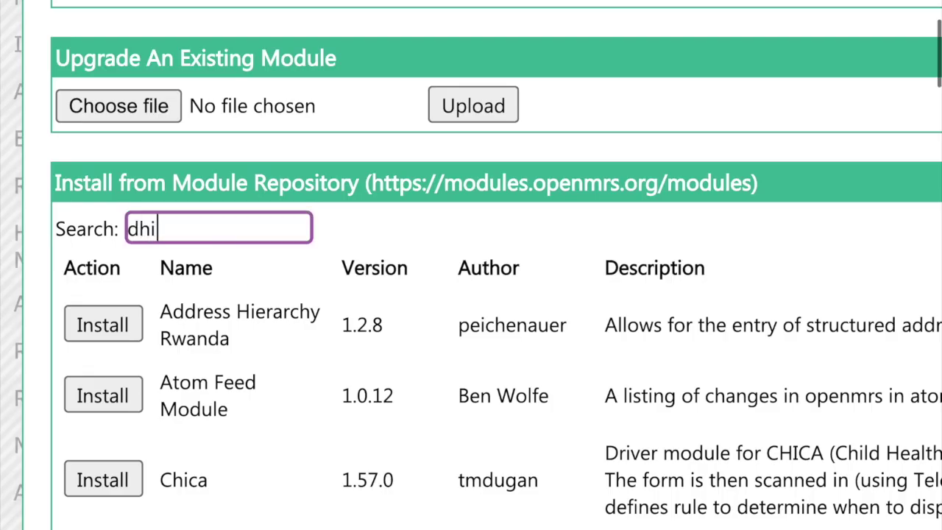
Search the module repository for the DHIS connector and examine the setup instructions in its GitHub README
type(" conn")
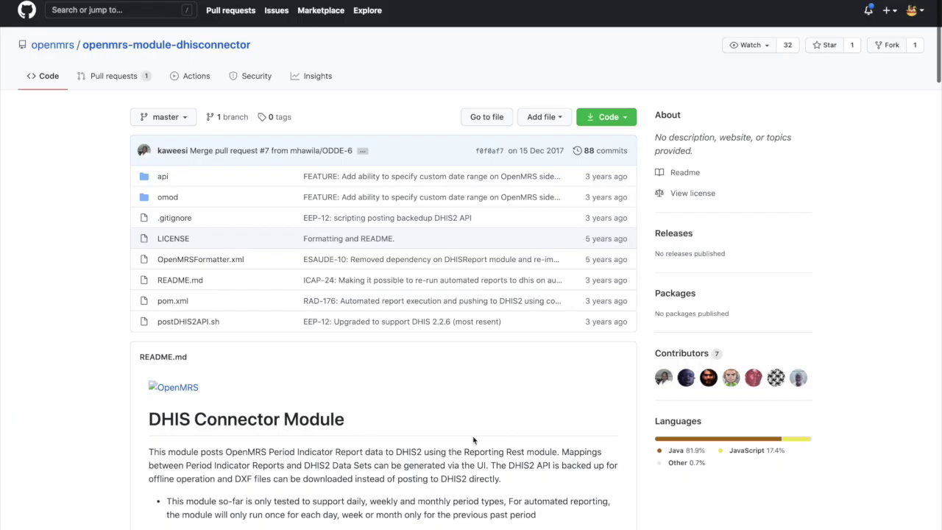
scroll(473, 440, "down", 6)
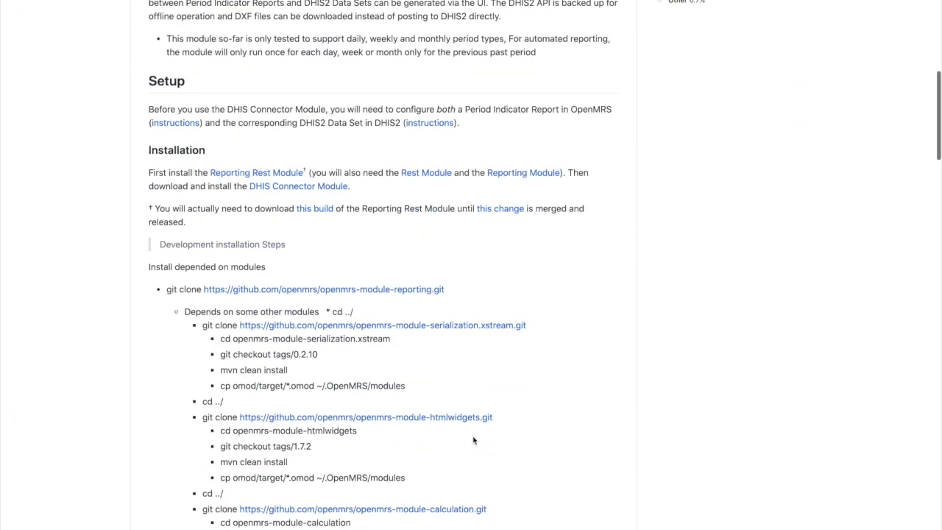
scroll(474, 440, "down", 10)
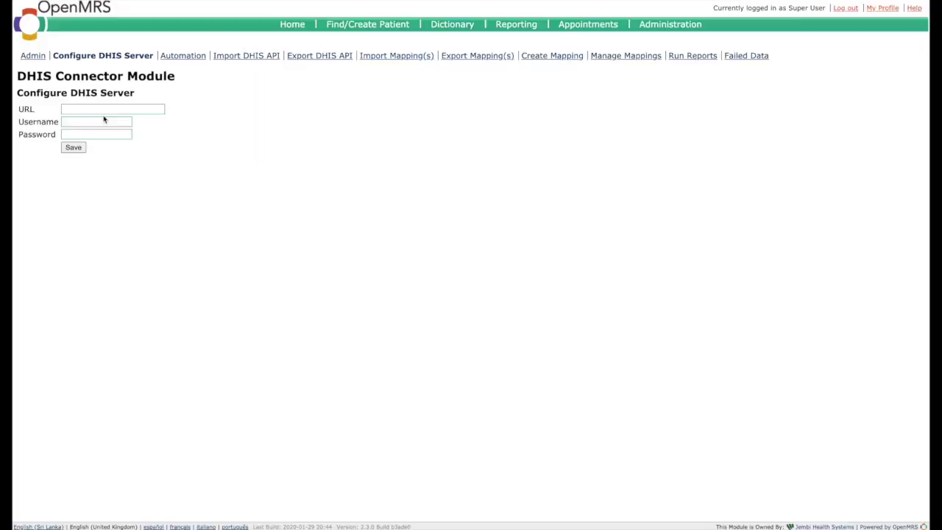
left_click(85, 111)
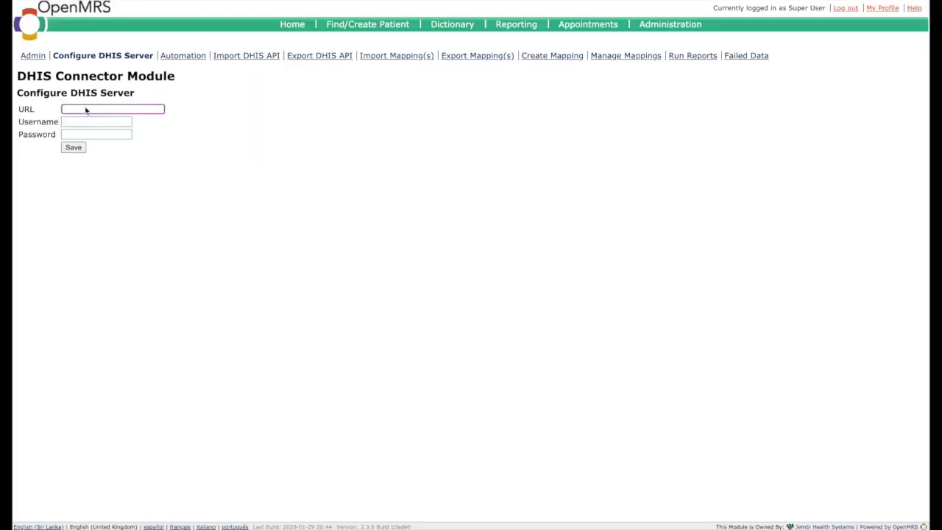
type("http://localhost:8080/dhis2")
left_click(77, 122)
type("jayasanka")
left_click(88, 133)
type("•••••")
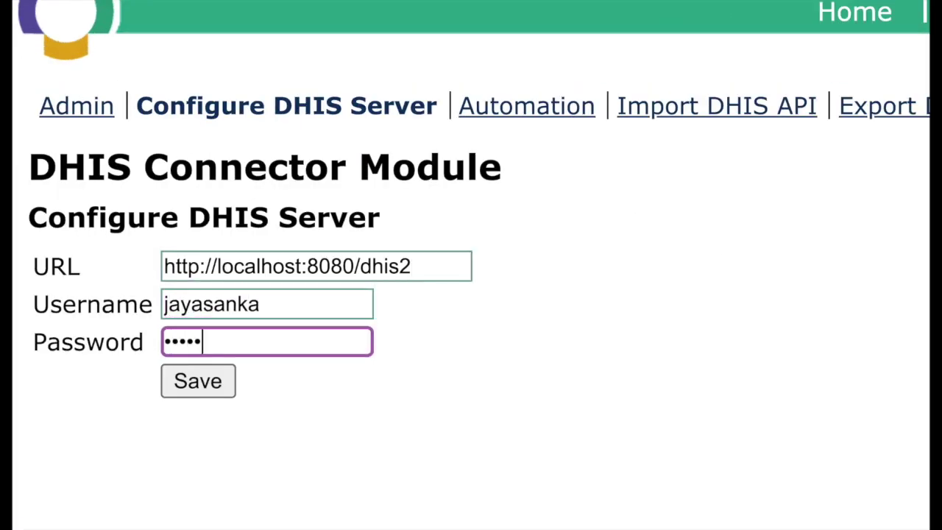
type("••••")
key("Tab")
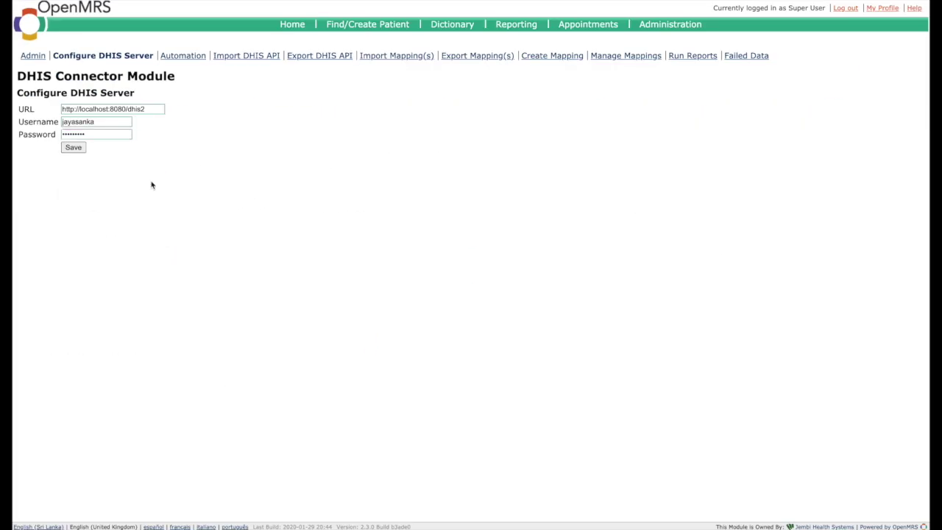
key("Return")
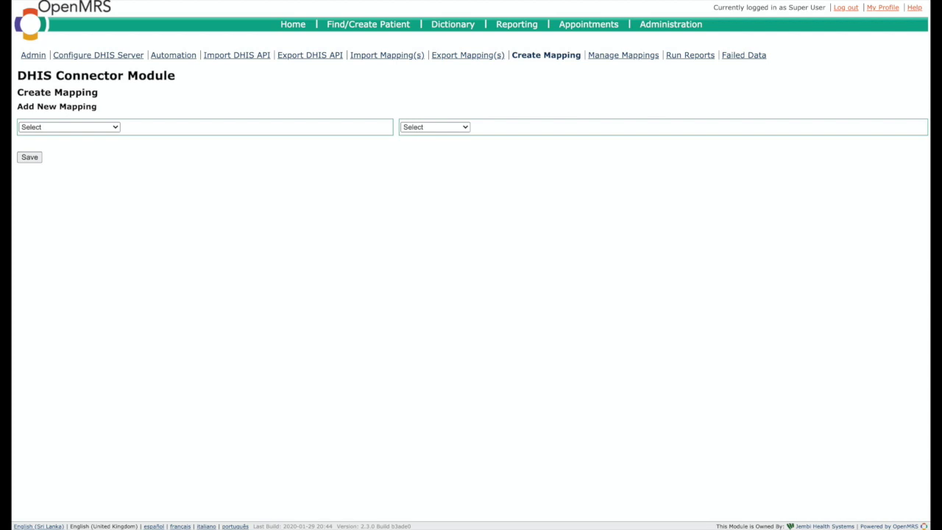
Select the Confirmed COVID-19 Cases report and the COVID-19 Update data set for the new mapping
left_click(115, 129)
left_click(107, 138)
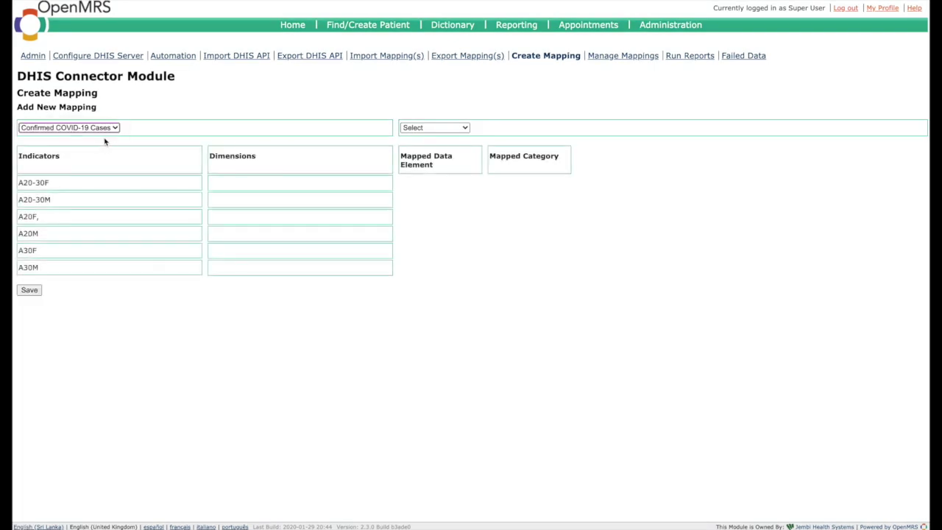
left_click(466, 128)
left_click(456, 135)
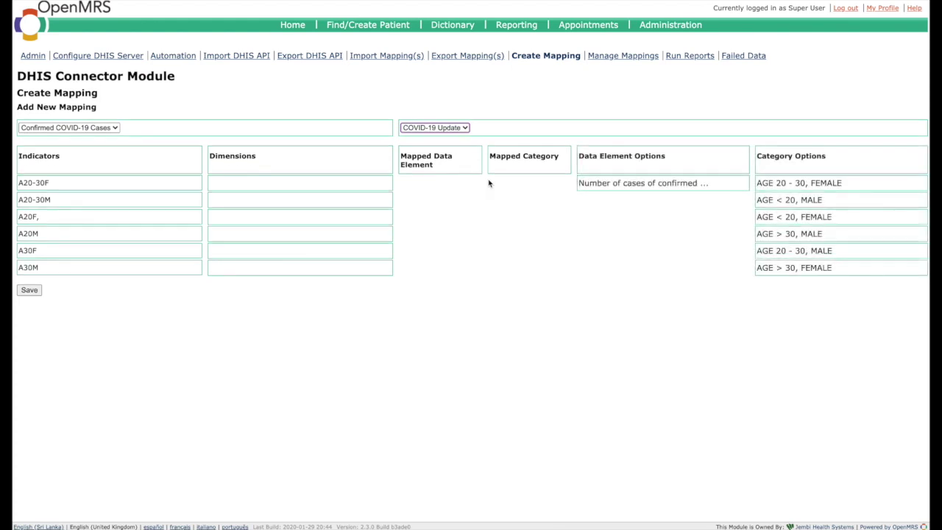
Assign the data element for the number of confirmed cases to the report indicators as their mapped data element
left_click_drag(640, 183, 440, 200)
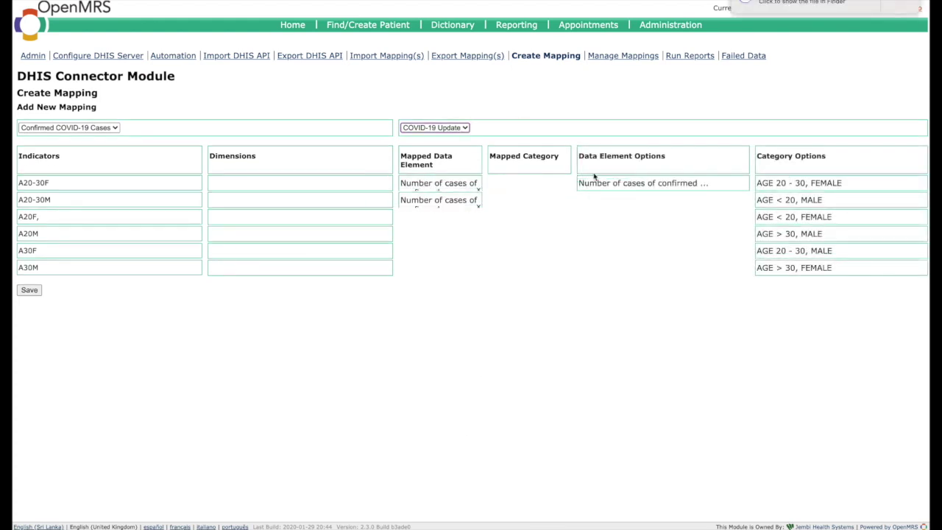
left_click_drag(597, 180, 440, 235)
left_click_drag(608, 184, 439, 251)
left_click_drag(592, 193, 439, 268)
Map A20-30F to AGE 20 - 30, FEMALE, A20-30M to AGE 20 - 30, MALE, and A20F to AGE < 20, FEMALE
left_click_drag(784, 184, 529, 184)
left_click_drag(810, 250, 519, 200)
left_click_drag(809, 216, 529, 217)
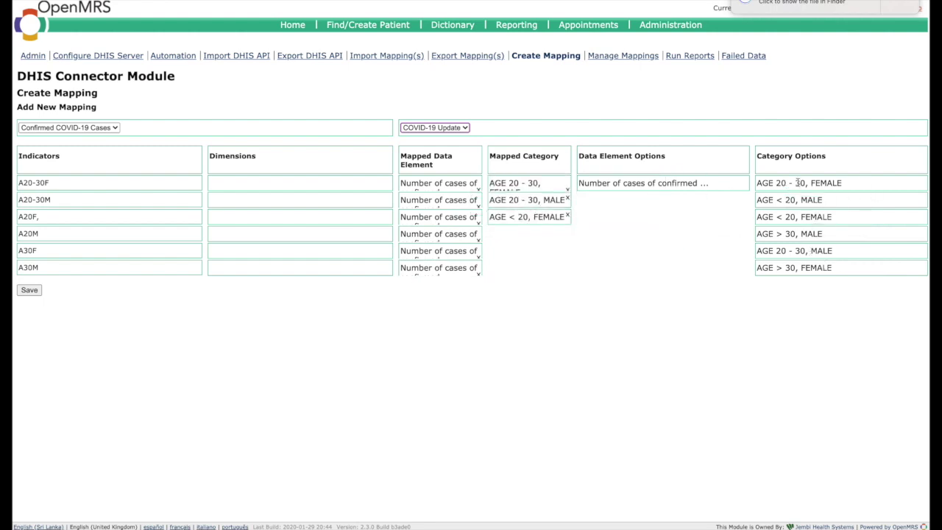
Map A20M to AGE < 20, MALE, A30F to AGE 20 - 30, FEMALE, and A30M to AGE 20 - 30, MALE
left_click_drag(799, 200, 529, 234)
left_click_drag(798, 183, 530, 251)
left_click_drag(806, 251, 529, 268)
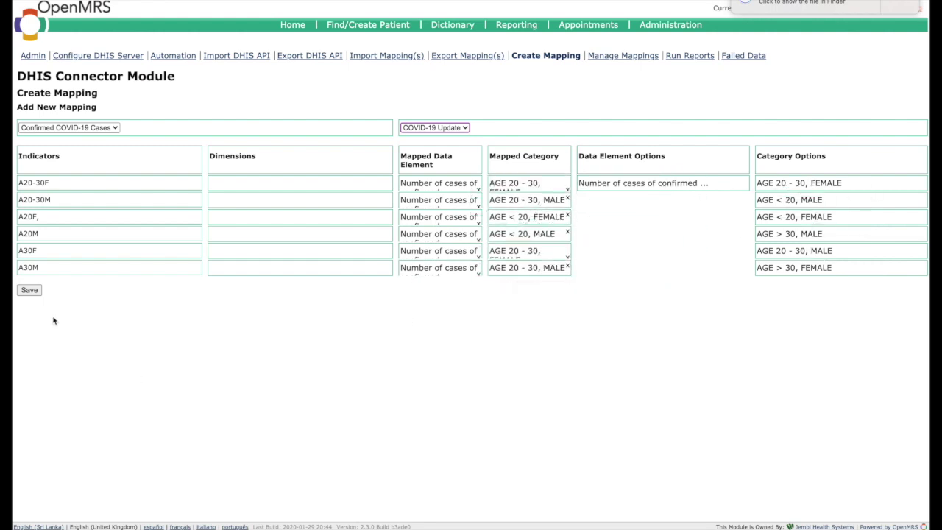
Save the new mapping under the name Test 1
left_click(29, 290)
left_click(162, 256)
type("Test 1")
left_click(83, 288)
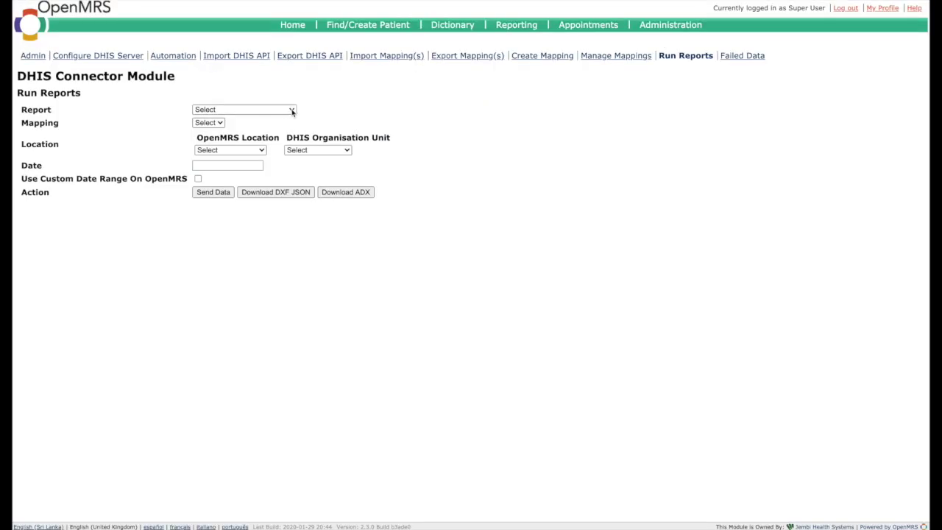
Choose the Confirmed COVID-19 Cases report and the Test 1 mapping for the report run
left_click(292, 111)
left_click(281, 118)
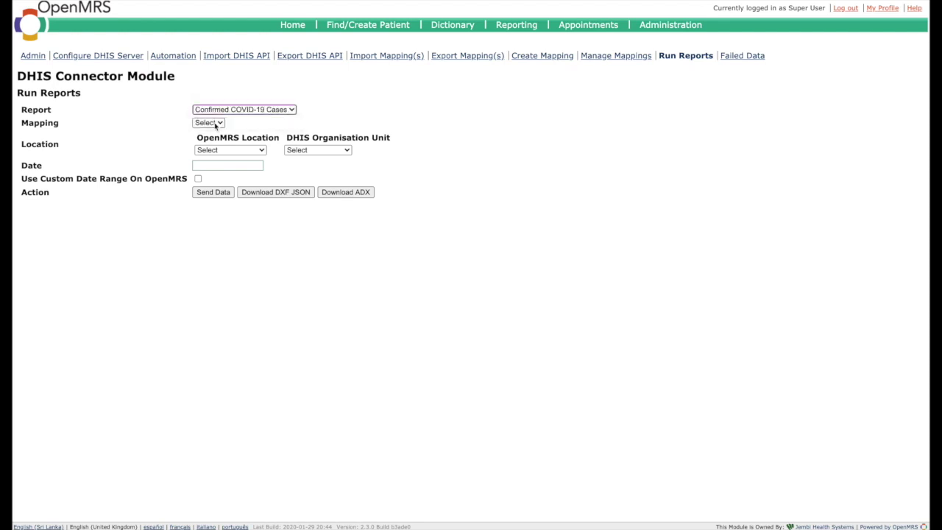
left_click(215, 123)
left_click(212, 131)
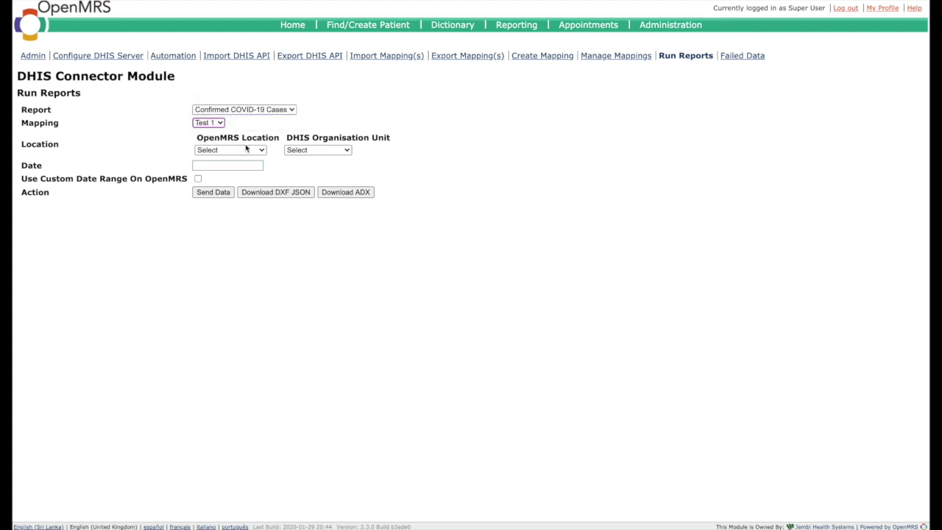
Set the OpenMRS location to Amani Hospital and the DHIS organisation unit to Nalanda Hospital
left_click(258, 151)
left_click(253, 159)
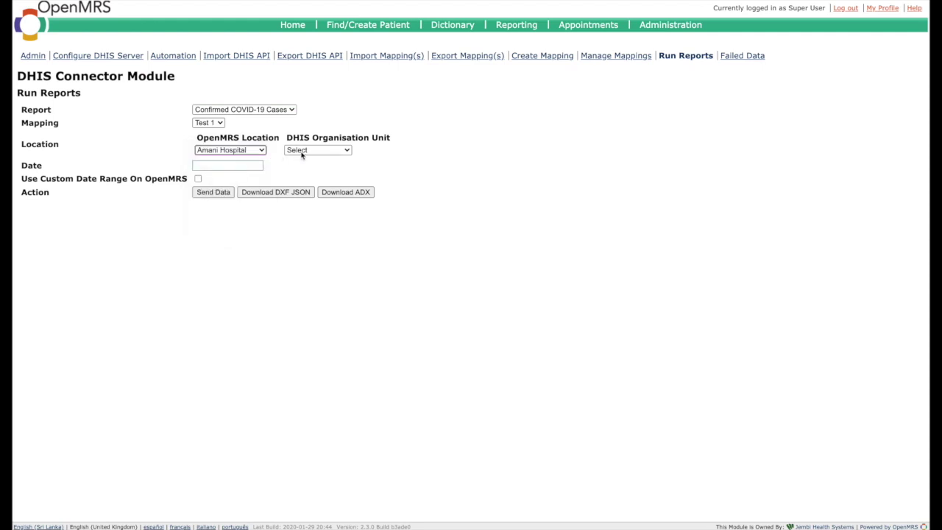
left_click(309, 152)
left_click(317, 160)
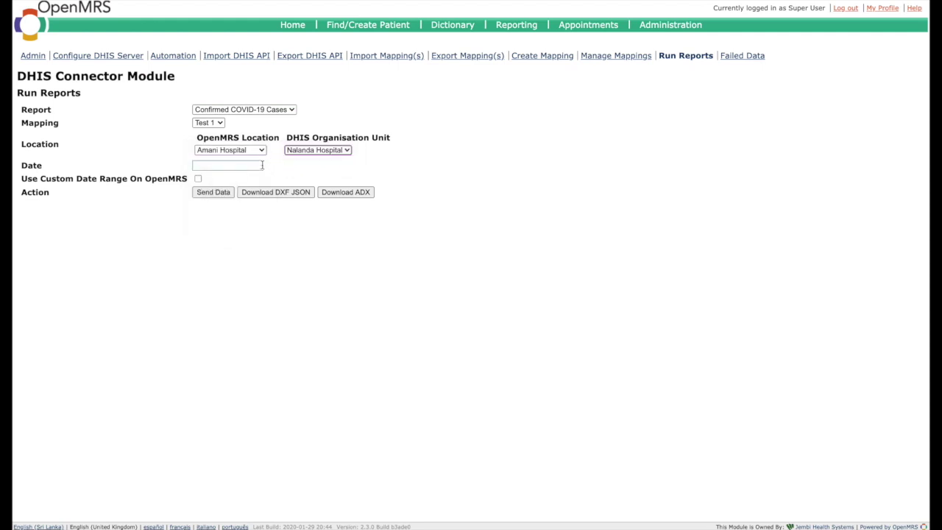
Set the report date to September 2020 and send the data to DHIS2
left_click(251, 166)
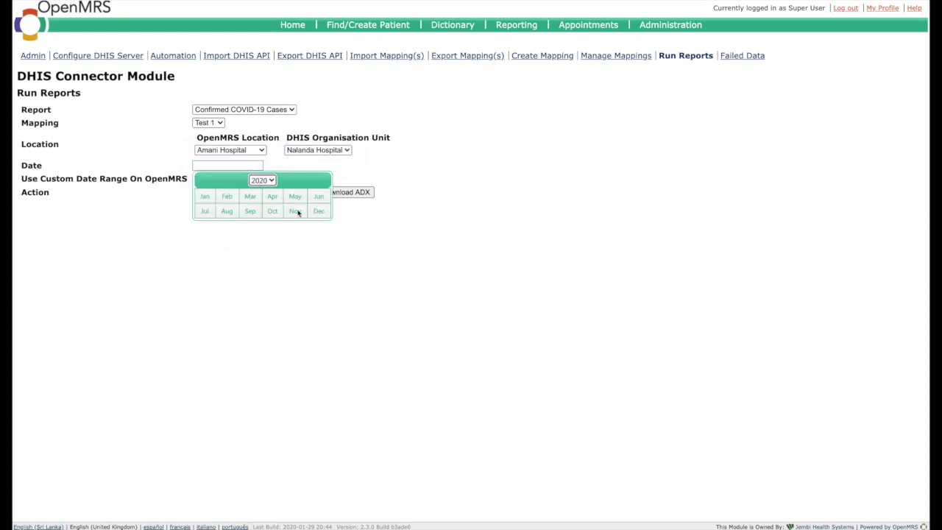
left_click(251, 212)
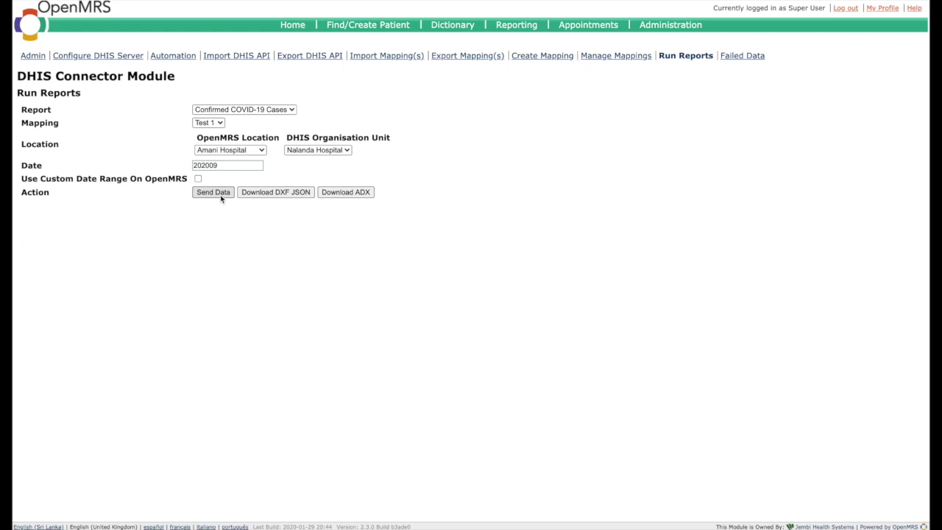
left_click(220, 196)
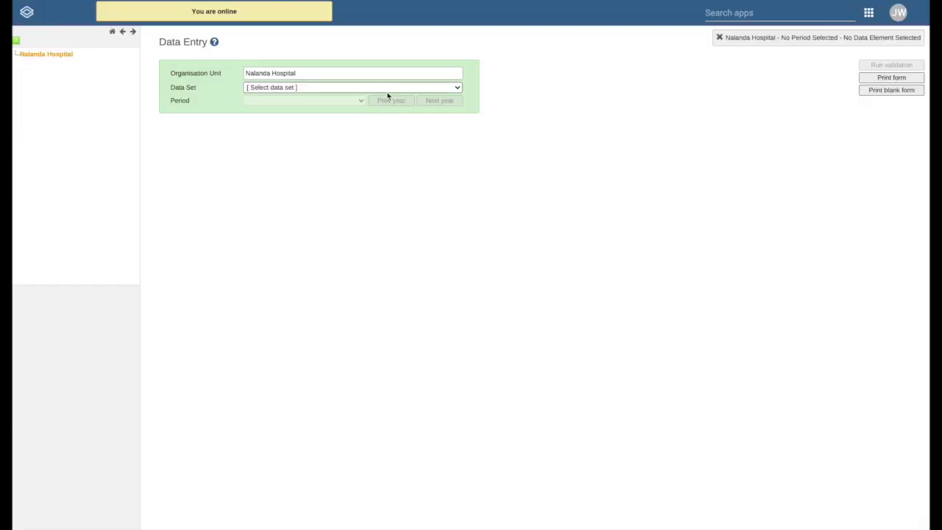
Display Nalanda Hospital's COVID-19 Update data set for September 2020 in DHIS 2 Data Entry
left_click(393, 89)
left_click(321, 95)
left_click(318, 102)
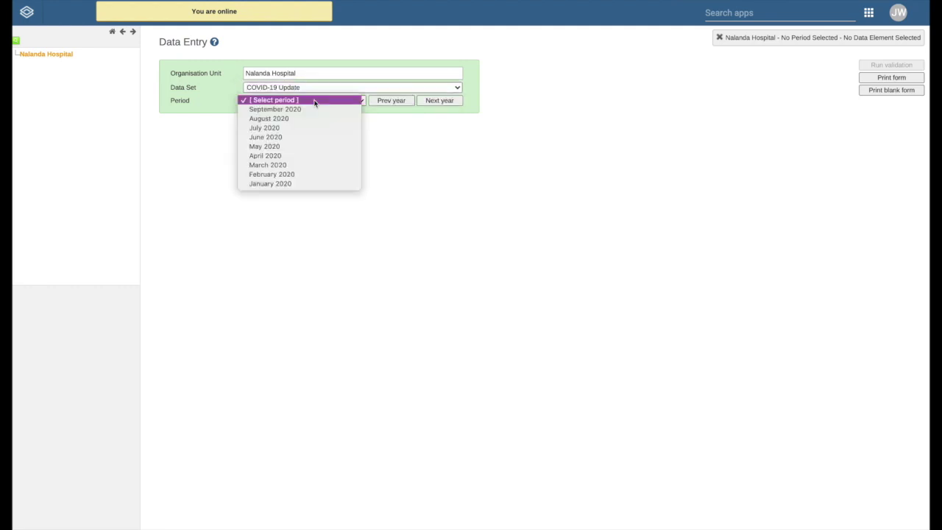
left_click(301, 110)
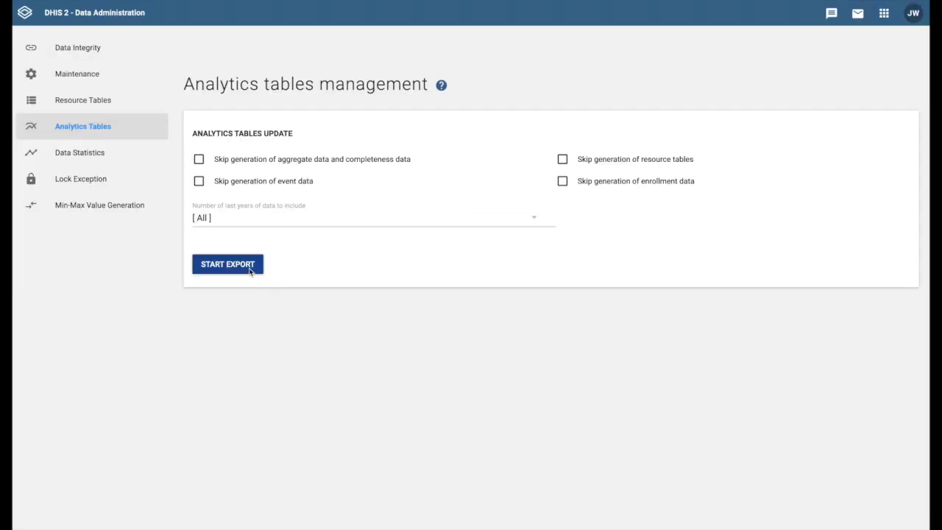
Start the DHIS 2 analytics tables export with all years of data included
left_click(242, 270)
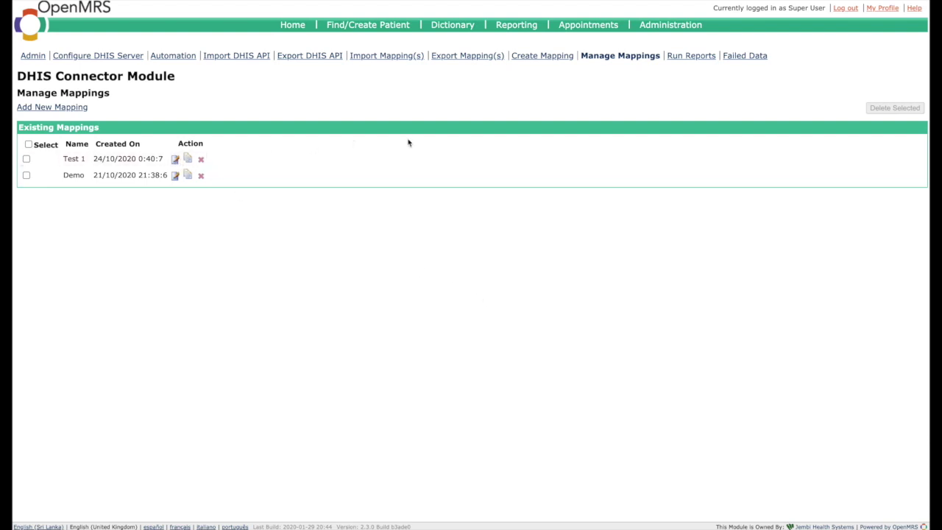
Open the mapping export page of the DHIS Connector Module
left_click(476, 59)
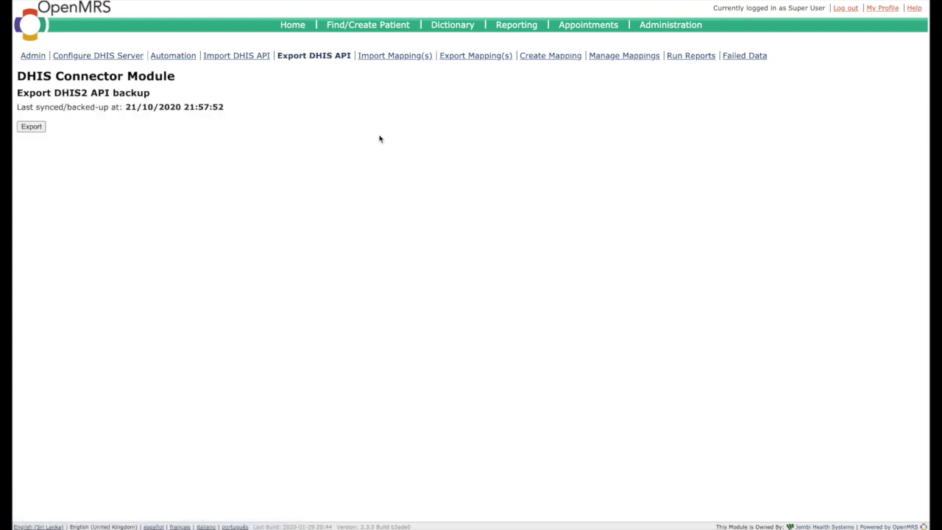
Add an automation for the Test 1 mapping with OpenMRS location Amani Hospital and DHIS2 organization unit Nalanda Hospital
left_click(94, 149)
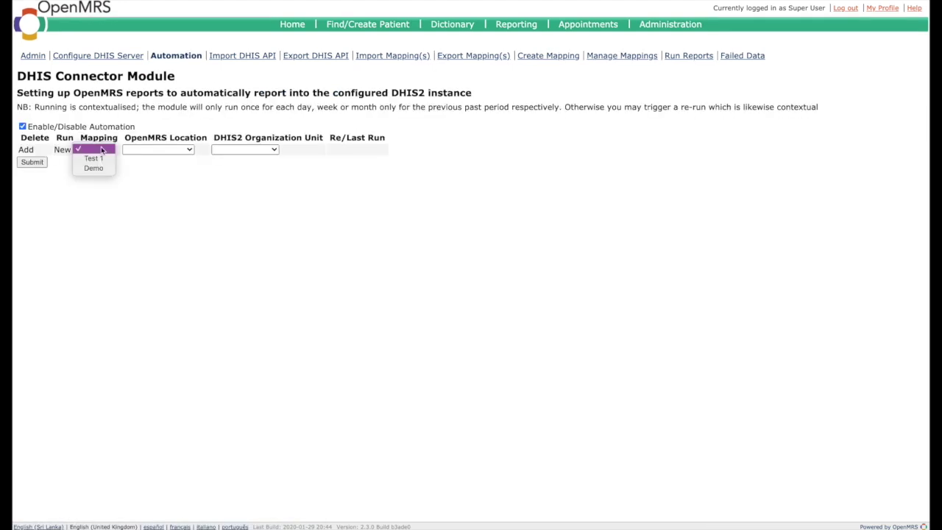
left_click(94, 157)
left_click(157, 149)
left_click(161, 158)
left_click(248, 150)
left_click(245, 158)
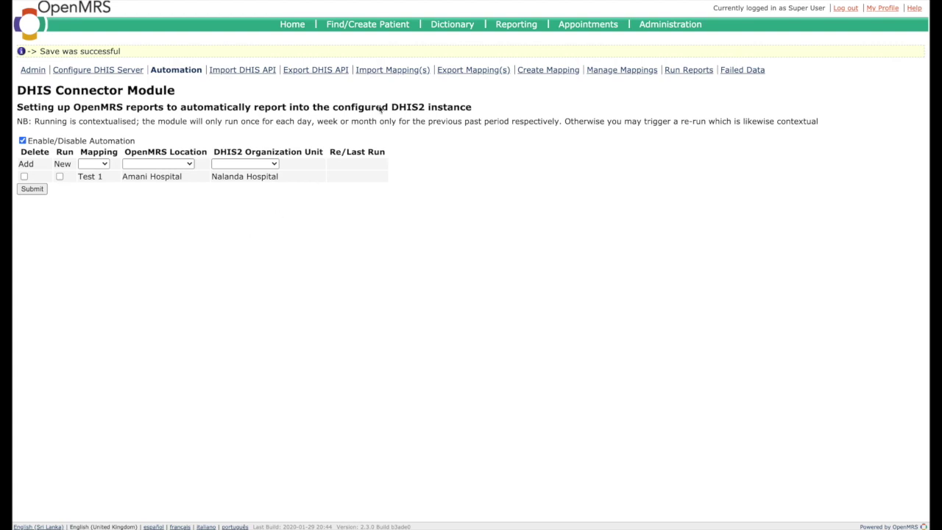
Switch to OpenMRS Talk and look through the latest community discussion topics
key("super+shift+f")
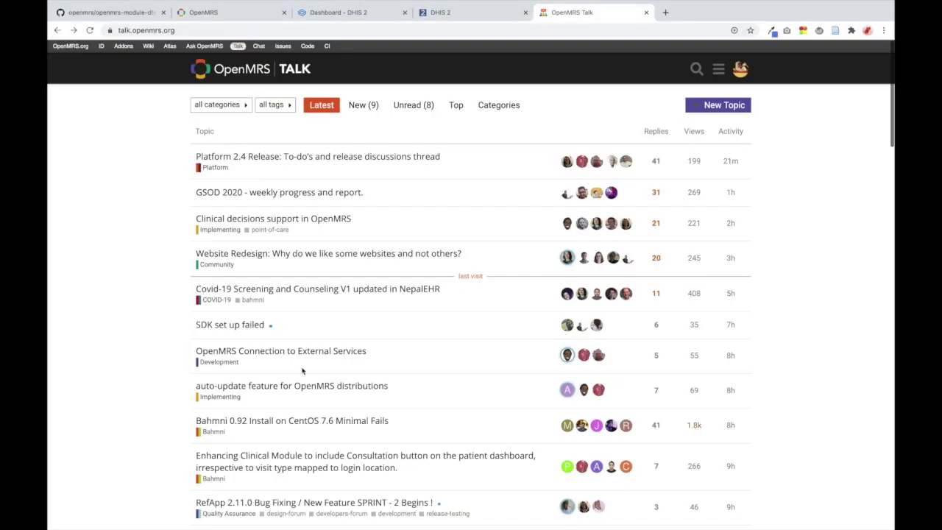
scroll(302, 372, "down", 2)
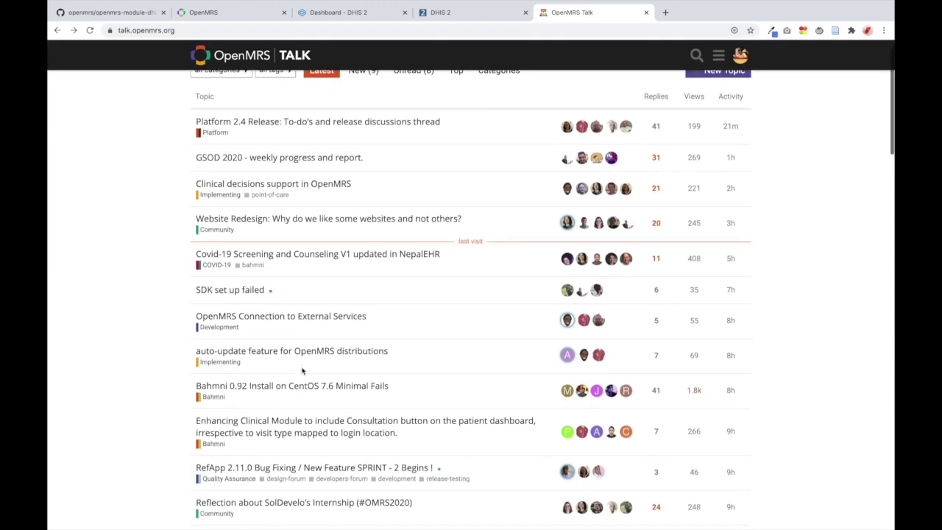
scroll(302, 371, "down", 5)
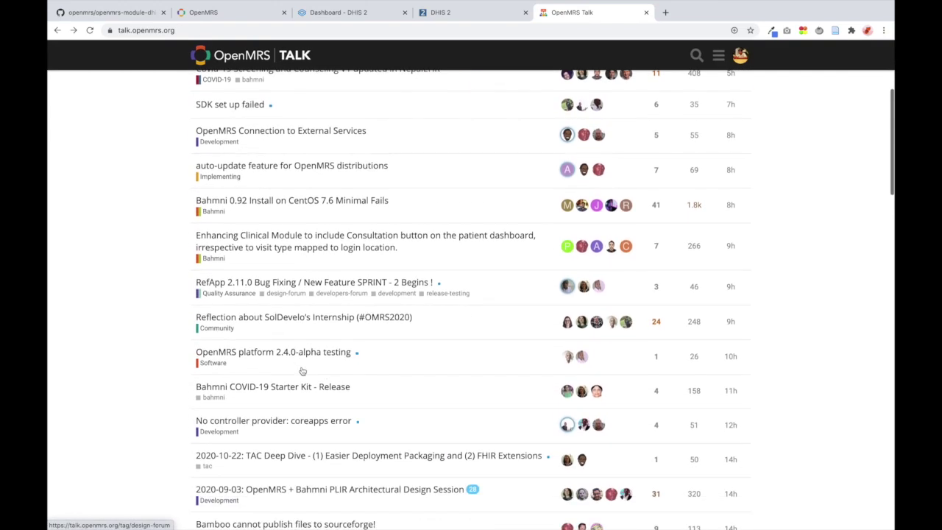
scroll(302, 370, "down", 5)
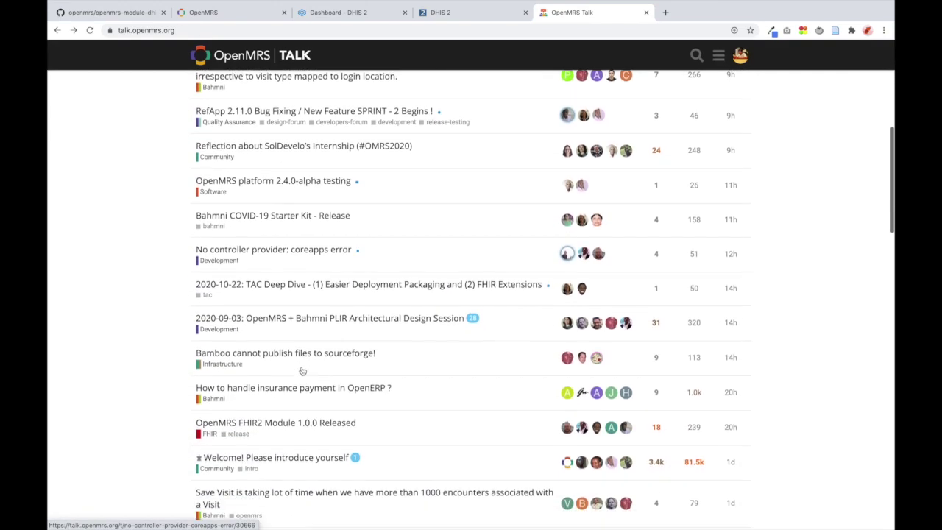
scroll(302, 371, "down", 4)
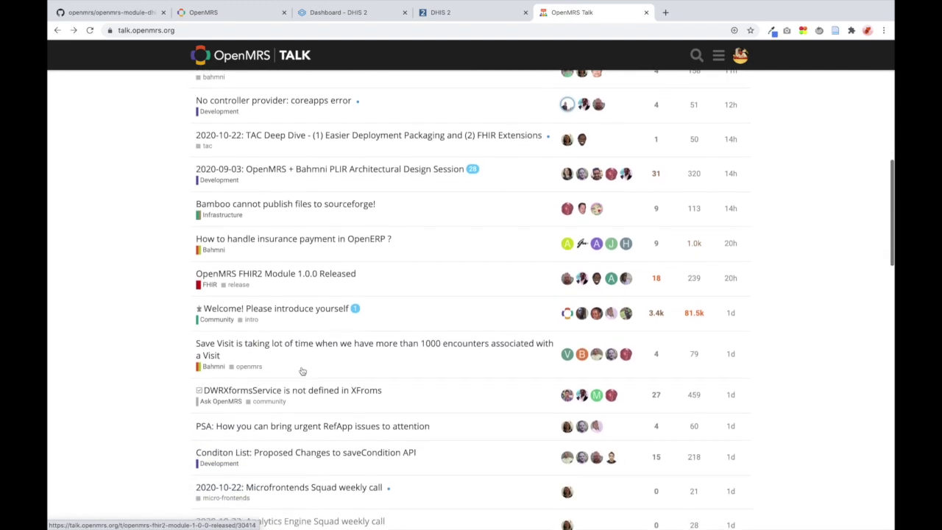
scroll(302, 371, "down", 4)
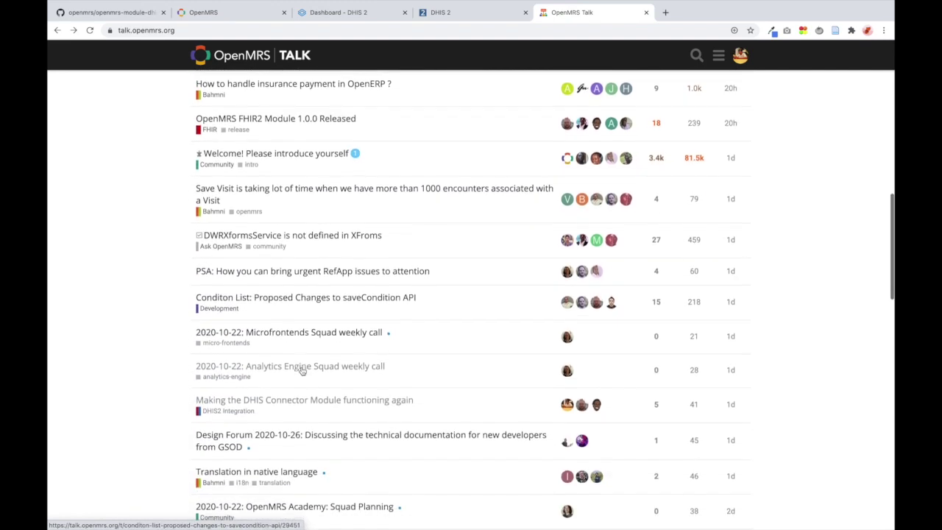
scroll(301, 370, "down", 4)
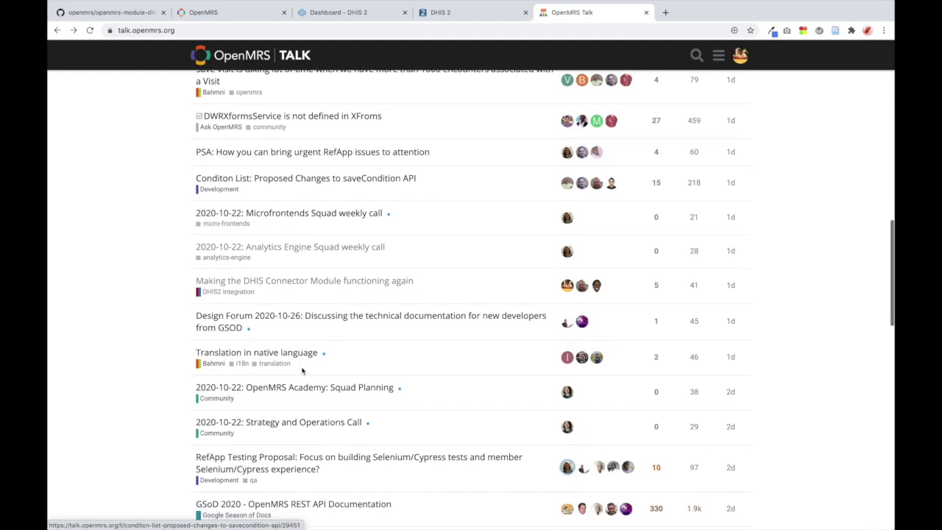
scroll(302, 371, "down", 3)
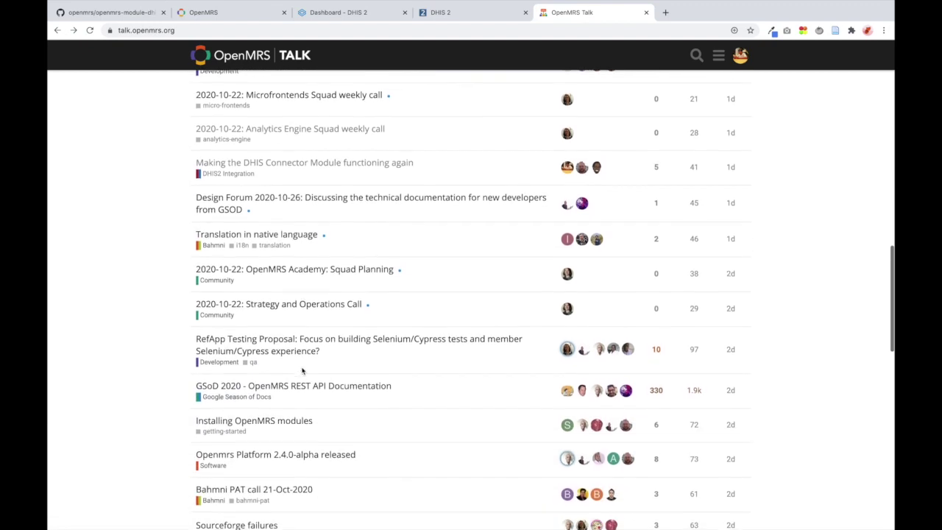